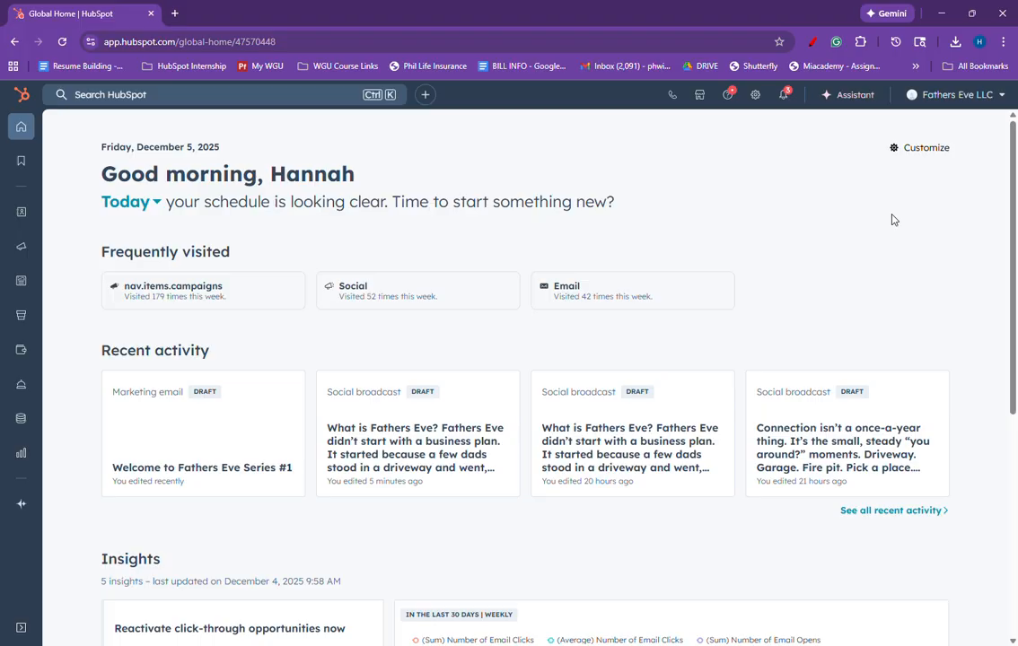
{"action": "left_click", "coordinate": [832, 99]}
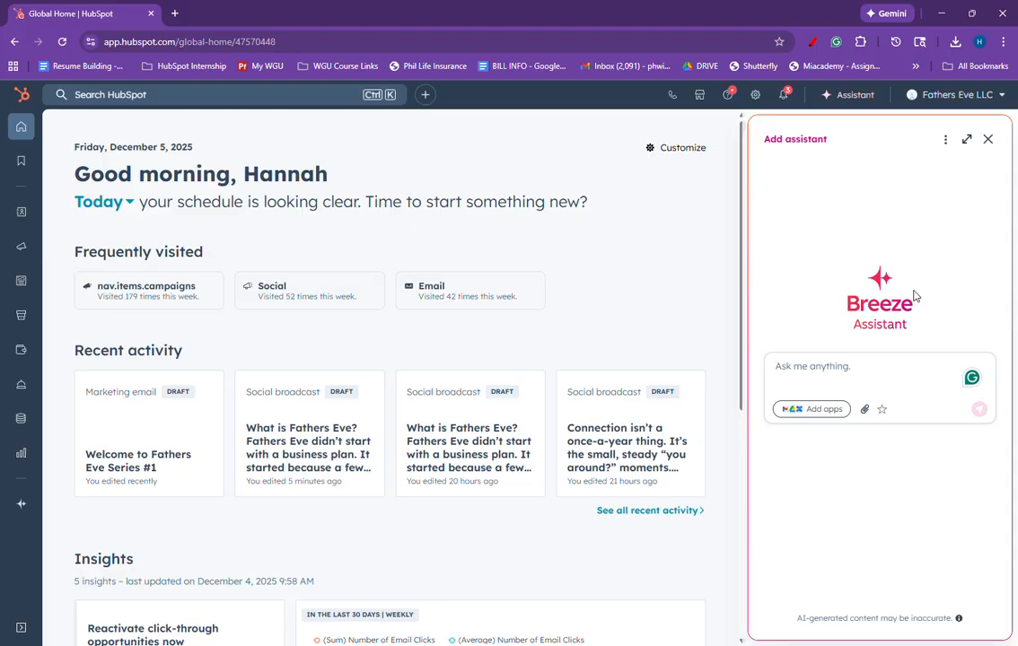
{"action": "left_click", "coordinate": [988, 141]}
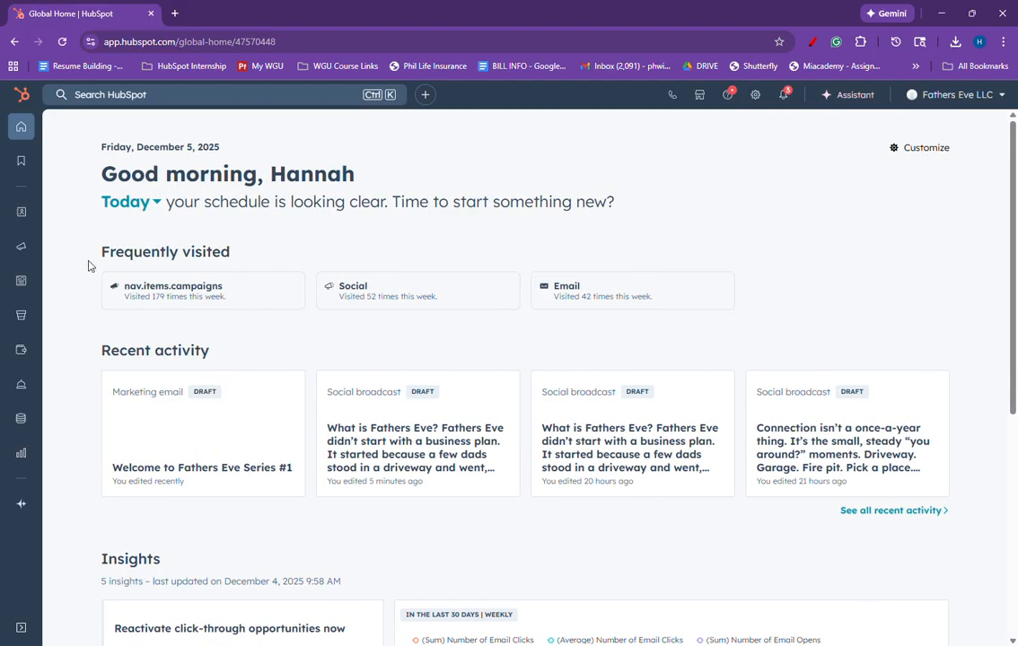
Step: Open Marketing Studio from the Marketing navigation
{"action": "mouse_move", "coordinate": [18, 281]}
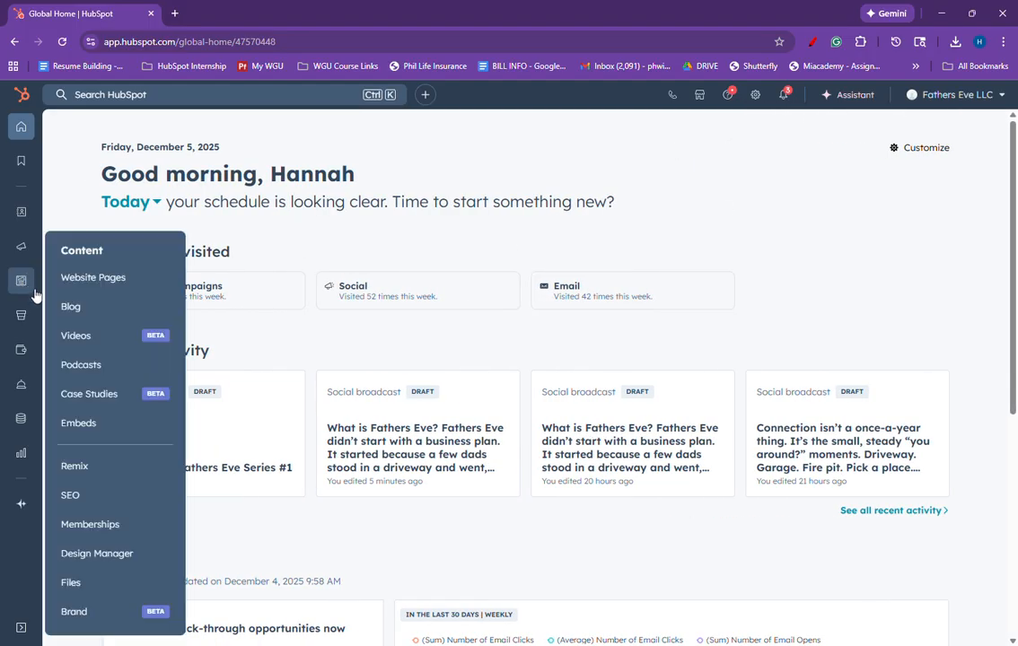
{"action": "mouse_move", "coordinate": [22, 252]}
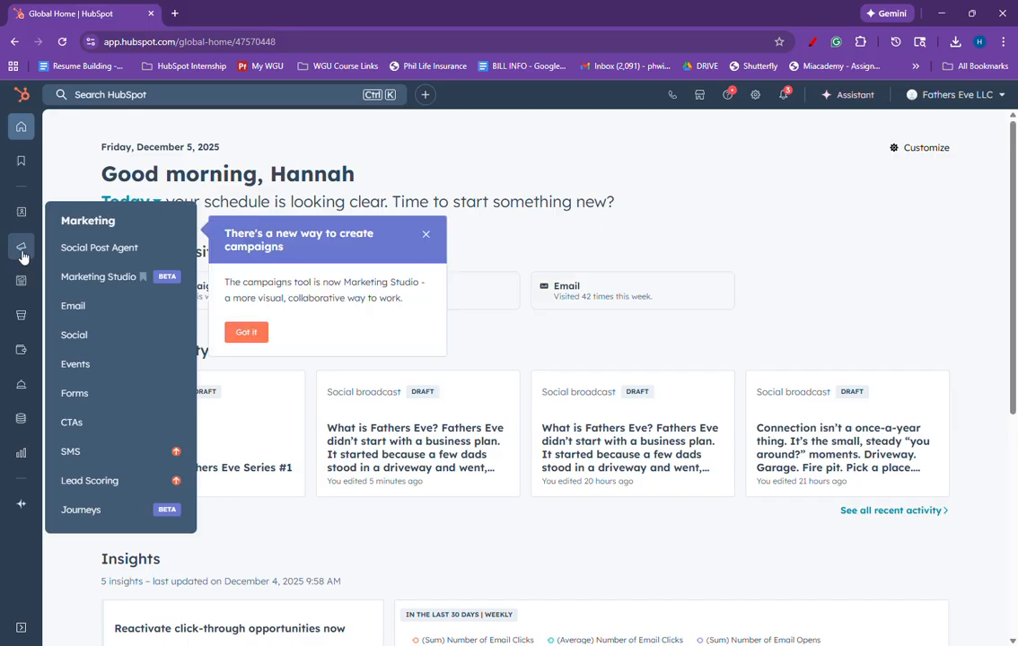
{"action": "left_click", "coordinate": [99, 278]}
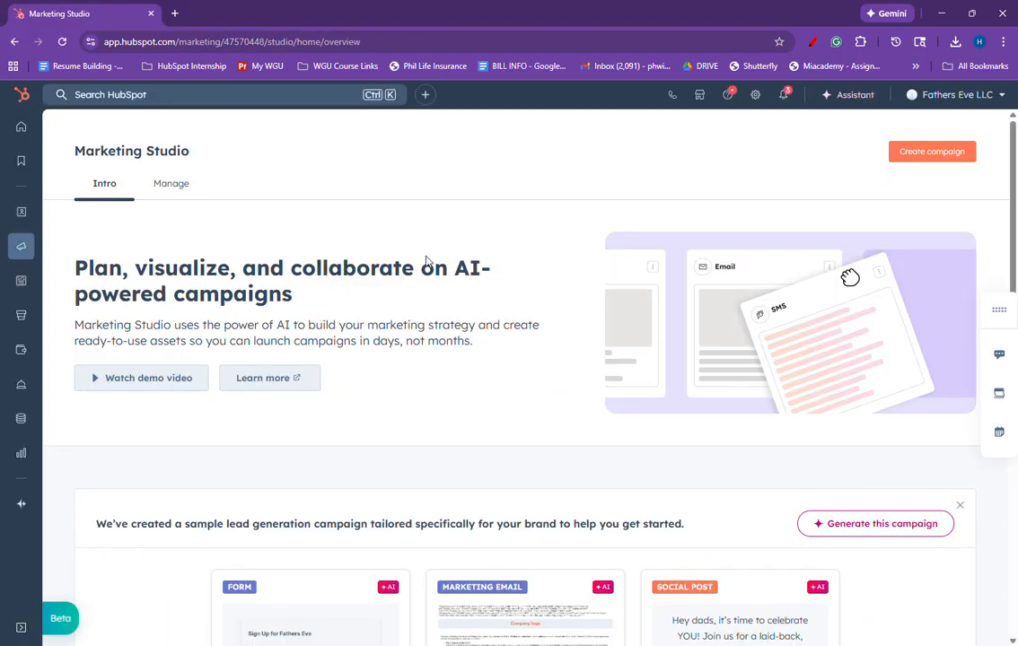
{"action": "left_click", "coordinate": [938, 165]}
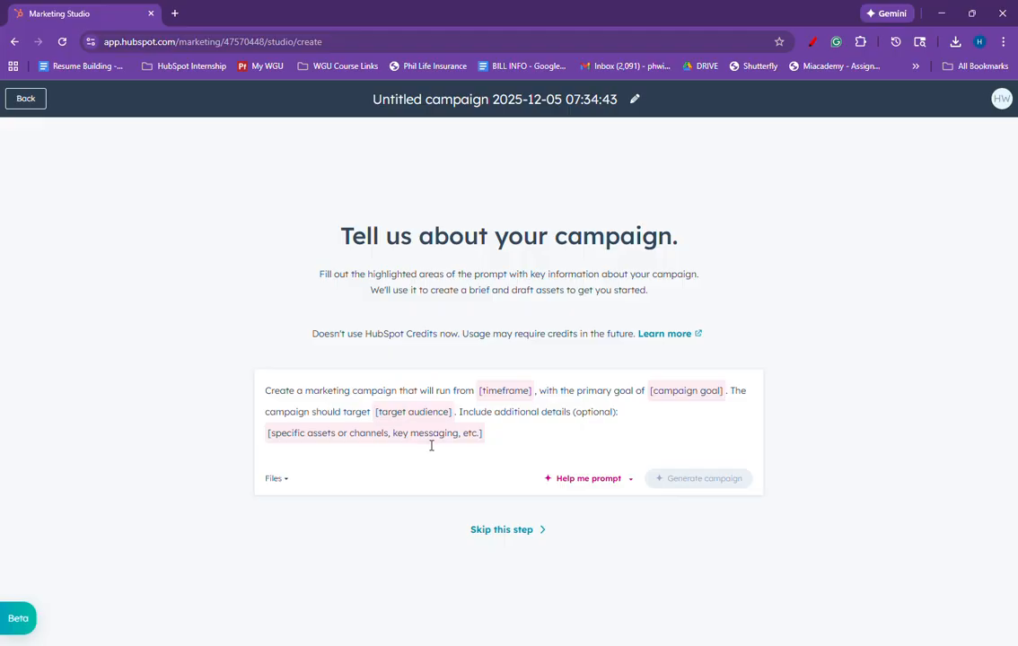
{"action": "left_click", "coordinate": [34, 99]}
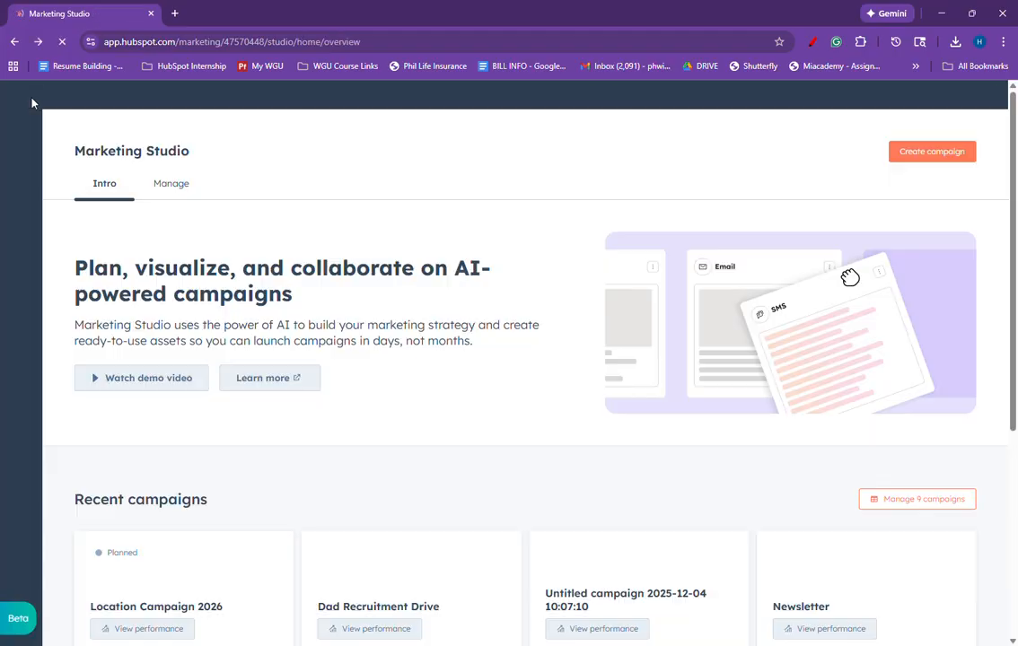
Step: Open the Dad Recruitment Drive campaign from the Manage campaigns list
{"action": "left_click", "coordinate": [175, 188]}
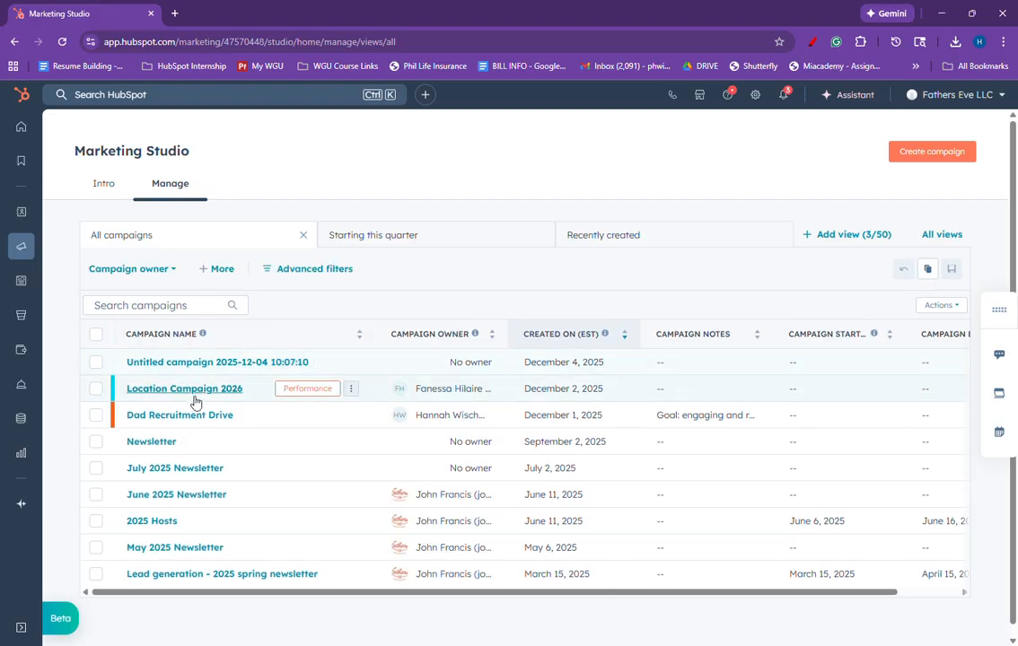
{"action": "left_click", "coordinate": [180, 415]}
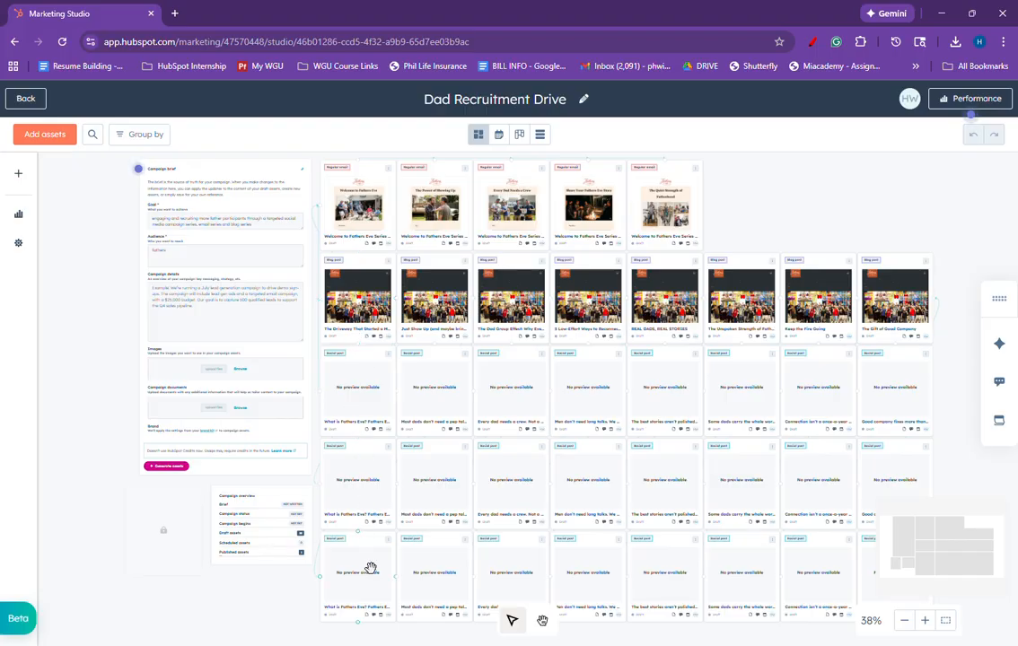
Step: Open the first social post on the campaign canvas for editing and read through its caption
{"action": "left_click", "coordinate": [369, 392]}
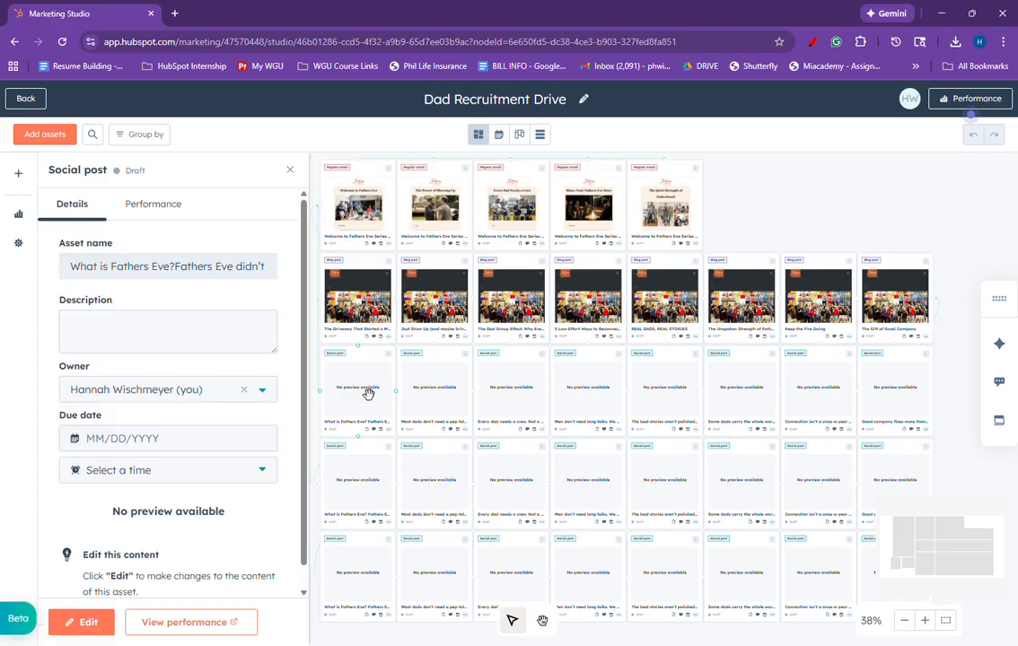
{"action": "left_click", "coordinate": [90, 624]}
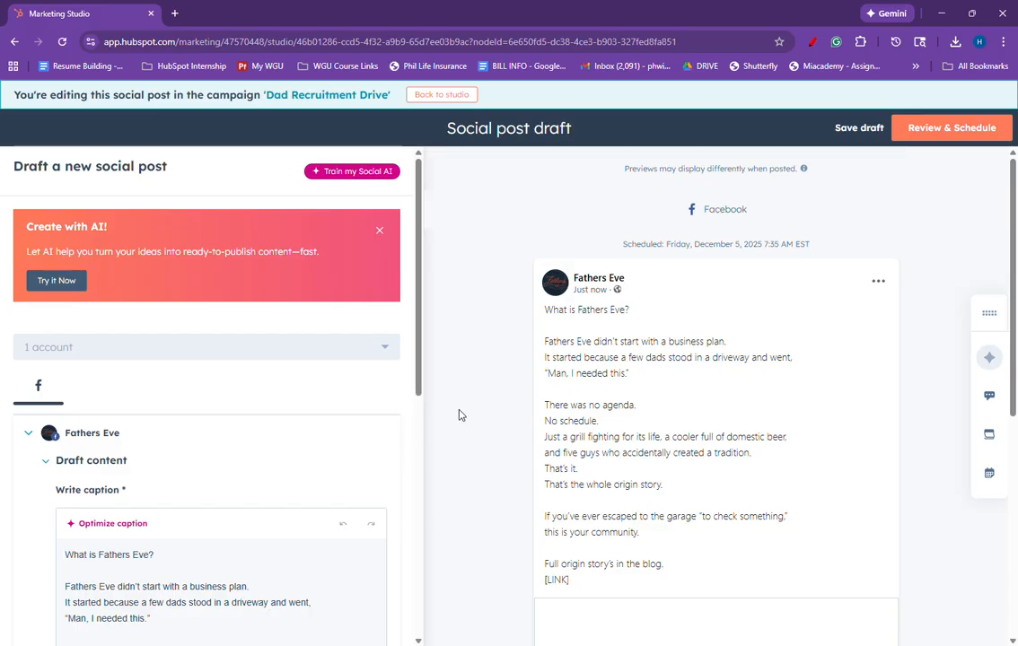
{"action": "scroll", "coordinate": [459, 412], "scroll_direction": "down", "scroll_amount": 1}
{"action": "scroll", "coordinate": [323, 438], "scroll_direction": "down", "scroll_amount": 1}
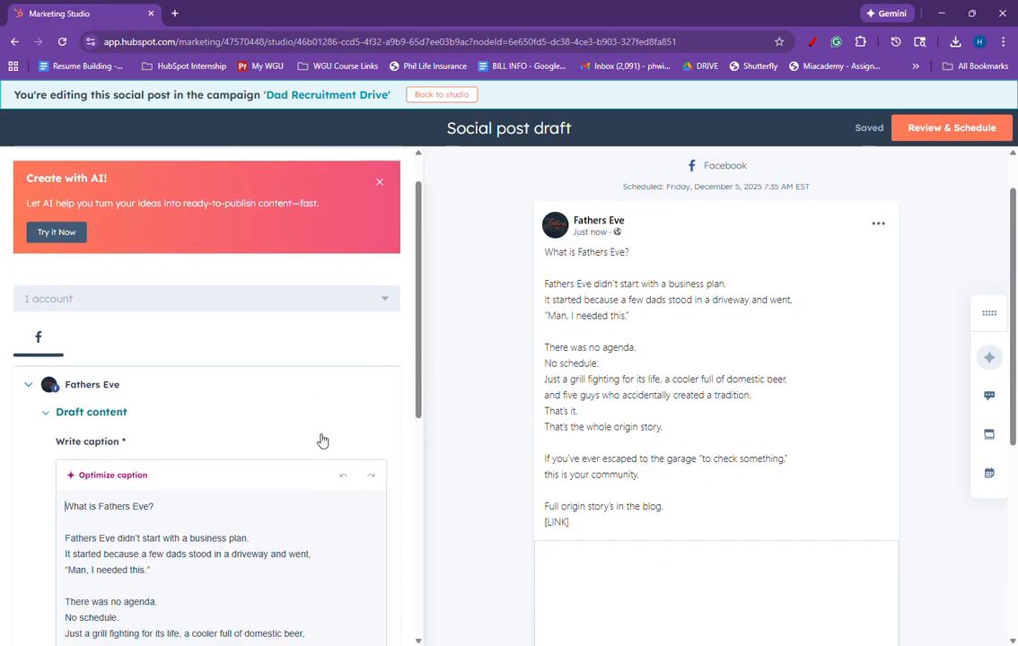
{"action": "scroll", "coordinate": [322, 438], "scroll_direction": "down", "scroll_amount": 3}
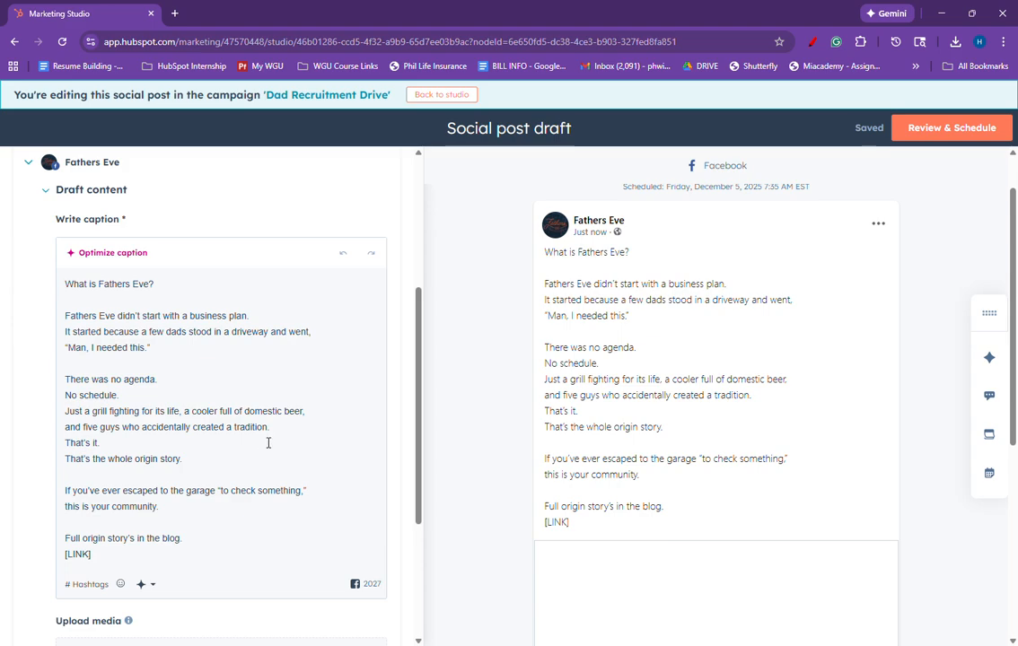
{"action": "scroll", "coordinate": [268, 443], "scroll_direction": "down", "scroll_amount": 5}
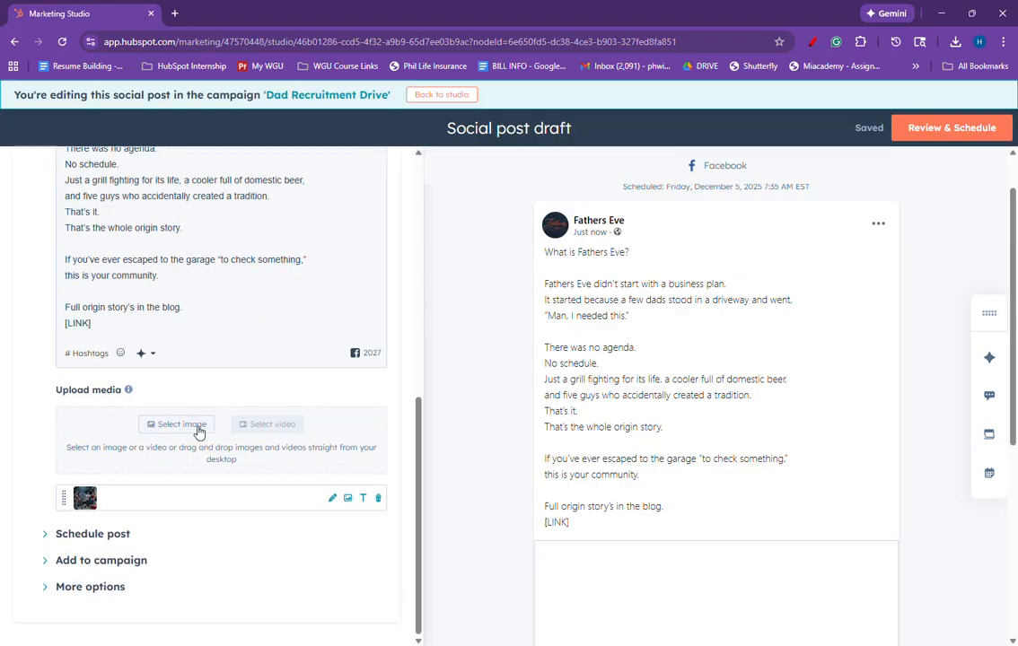
Step: Expand and review the post's Schedule post, Add to campaign and More options sections
{"action": "left_click", "coordinate": [54, 537]}
{"action": "scroll", "coordinate": [207, 509], "scroll_direction": "down", "scroll_amount": 6}
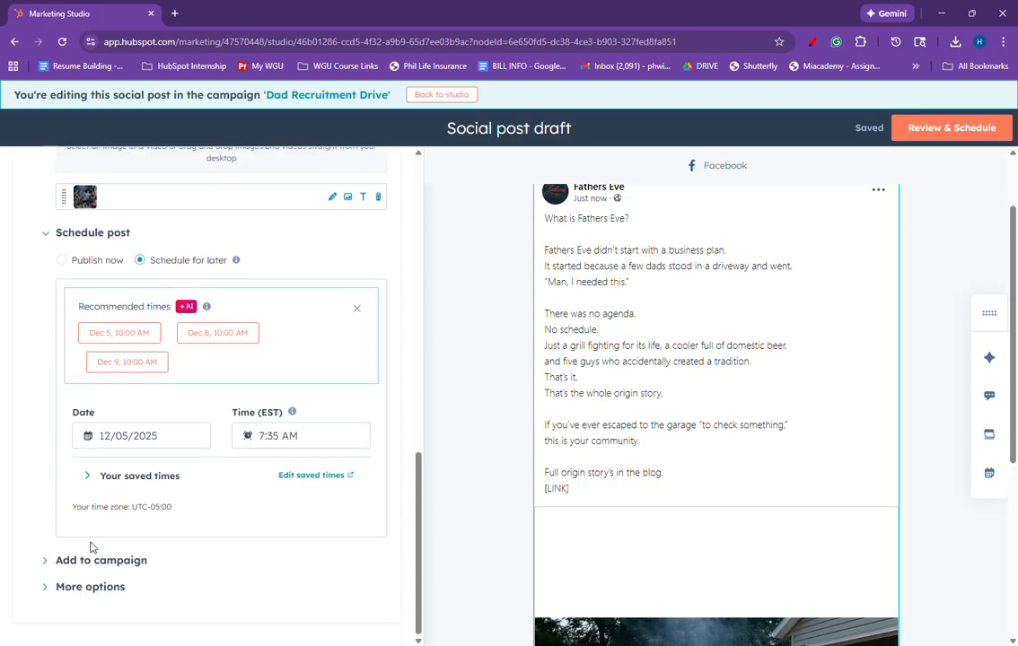
{"action": "left_click", "coordinate": [48, 563]}
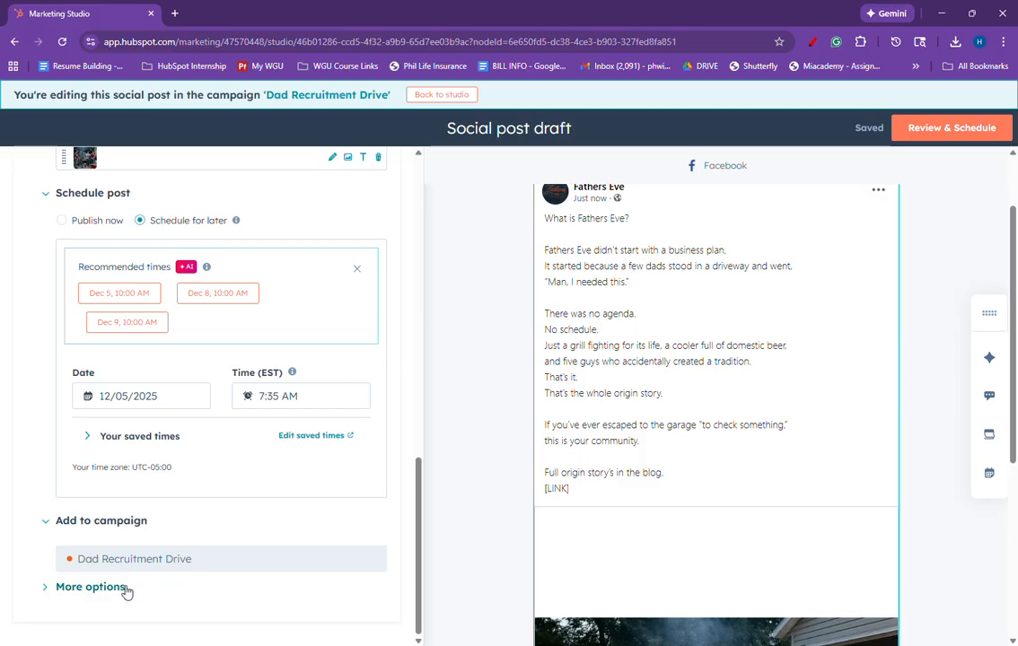
{"action": "left_click", "coordinate": [45, 591]}
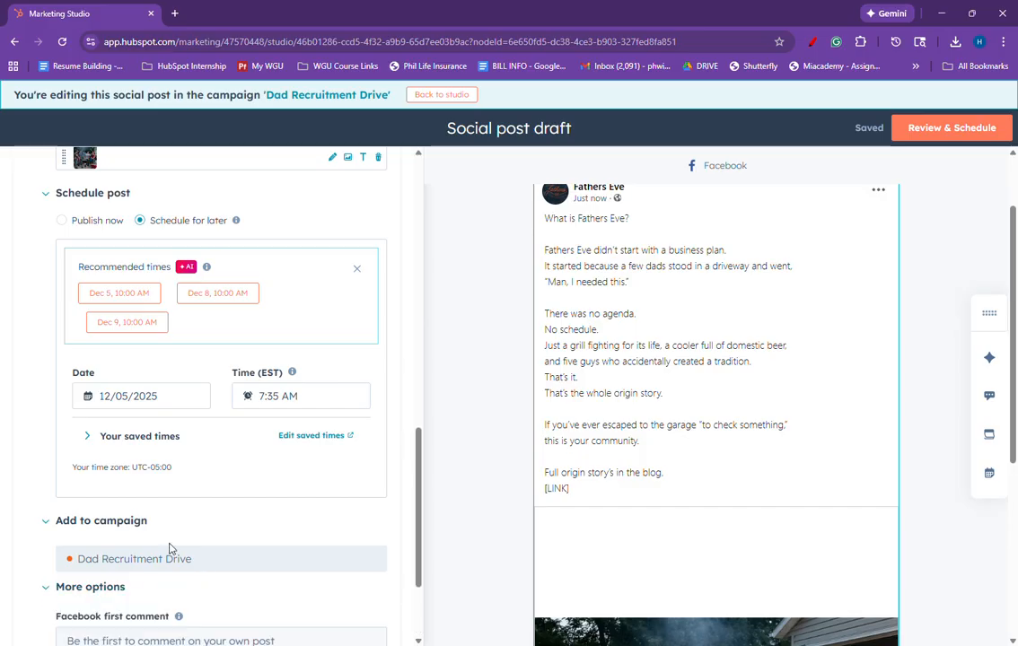
{"action": "scroll", "coordinate": [171, 548], "scroll_direction": "down", "scroll_amount": 2}
{"action": "left_click", "coordinate": [218, 530]}
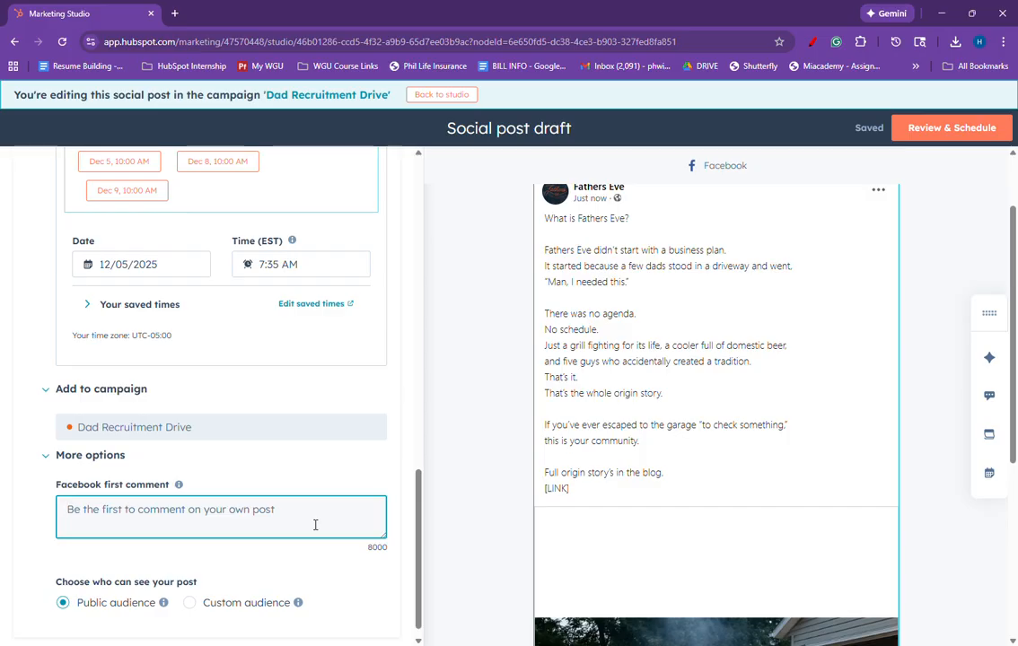
{"action": "left_click", "coordinate": [46, 456]}
{"action": "scroll", "coordinate": [49, 464], "scroll_direction": "up", "scroll_amount": 10}
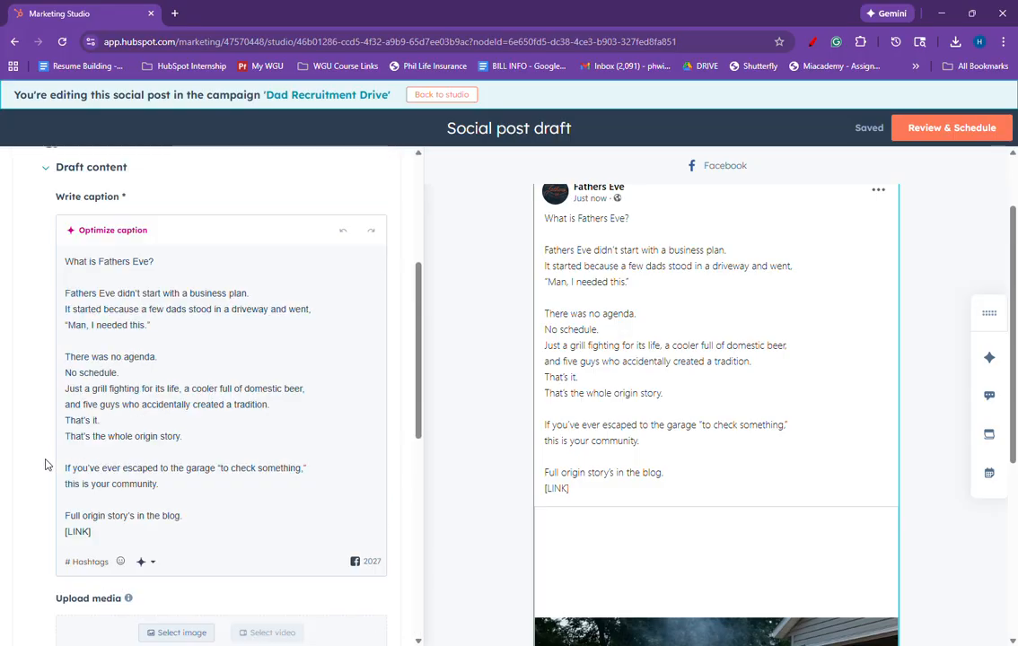
Step: Return to the studio and open the blog post 'The Driveway That Started a Movement' for editing
{"action": "left_click", "coordinate": [442, 95]}
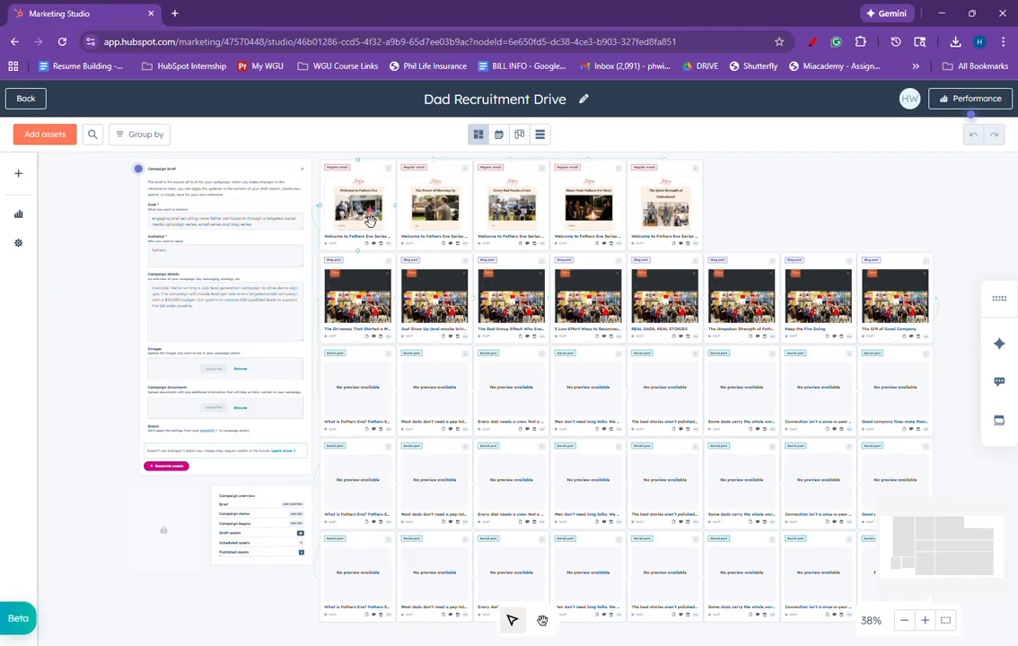
{"action": "left_click", "coordinate": [376, 307]}
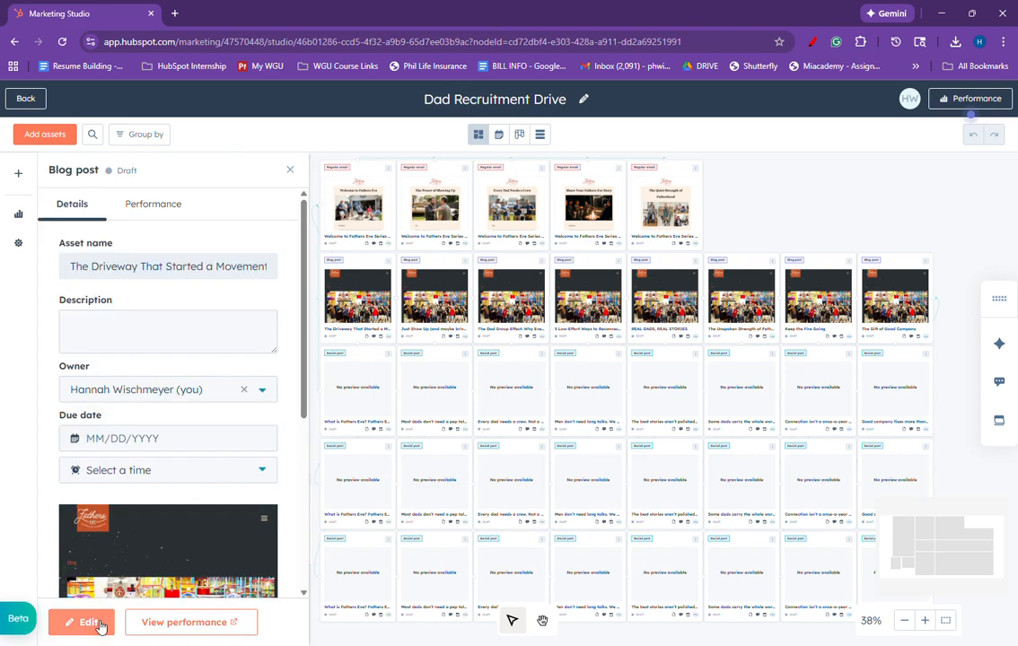
{"action": "left_click", "coordinate": [90, 623]}
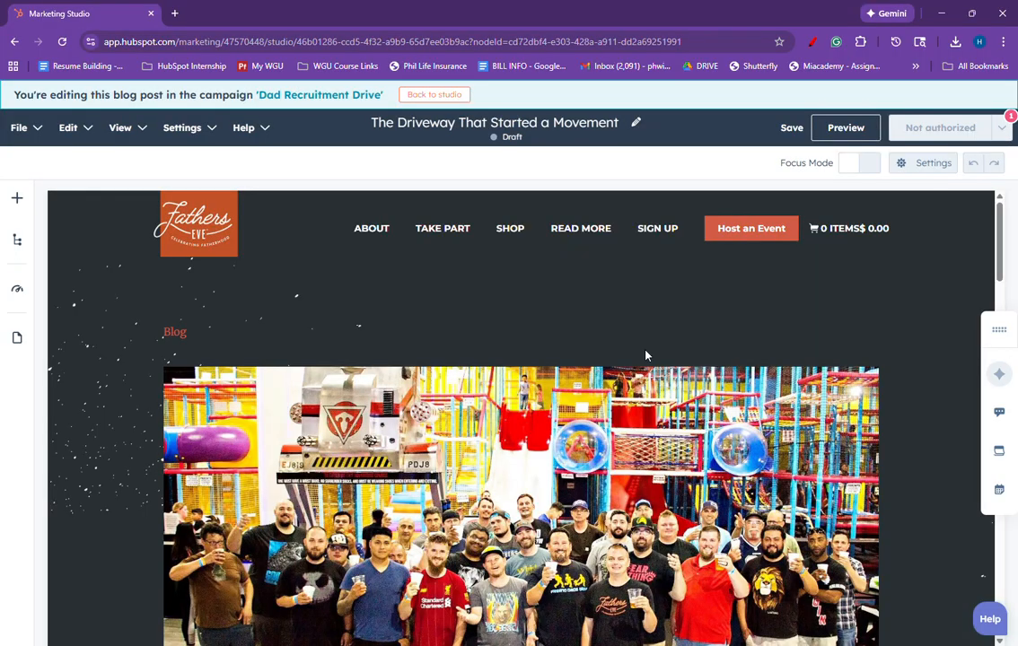
{"action": "scroll", "coordinate": [645, 357], "scroll_direction": "down", "scroll_amount": 8}
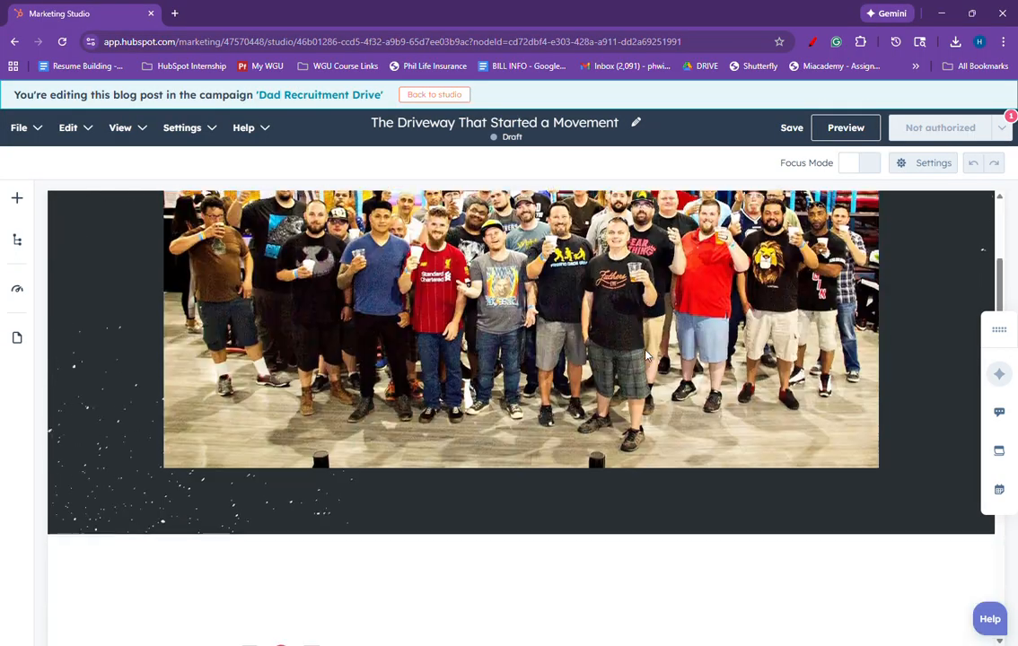
{"action": "scroll", "coordinate": [645, 356], "scroll_direction": "down", "scroll_amount": 10}
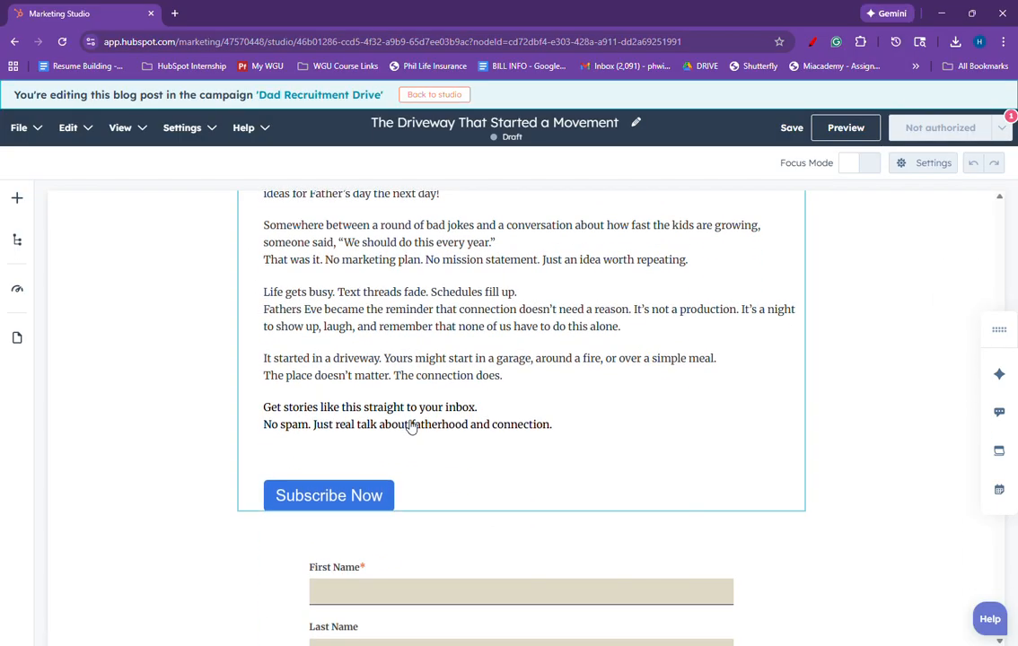
Step: Insert the Subscribe Now CTA after the blog post's closing lines
{"action": "left_click", "coordinate": [407, 430]}
{"action": "left_click", "coordinate": [406, 456]}
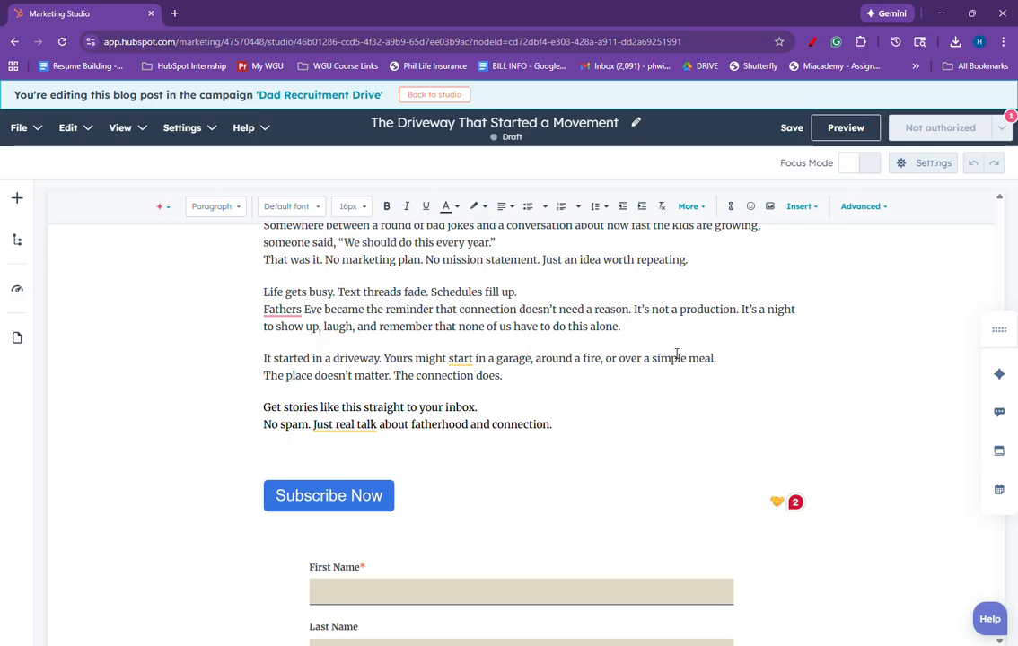
{"action": "left_click", "coordinate": [813, 210]}
{"action": "left_click", "coordinate": [813, 241]}
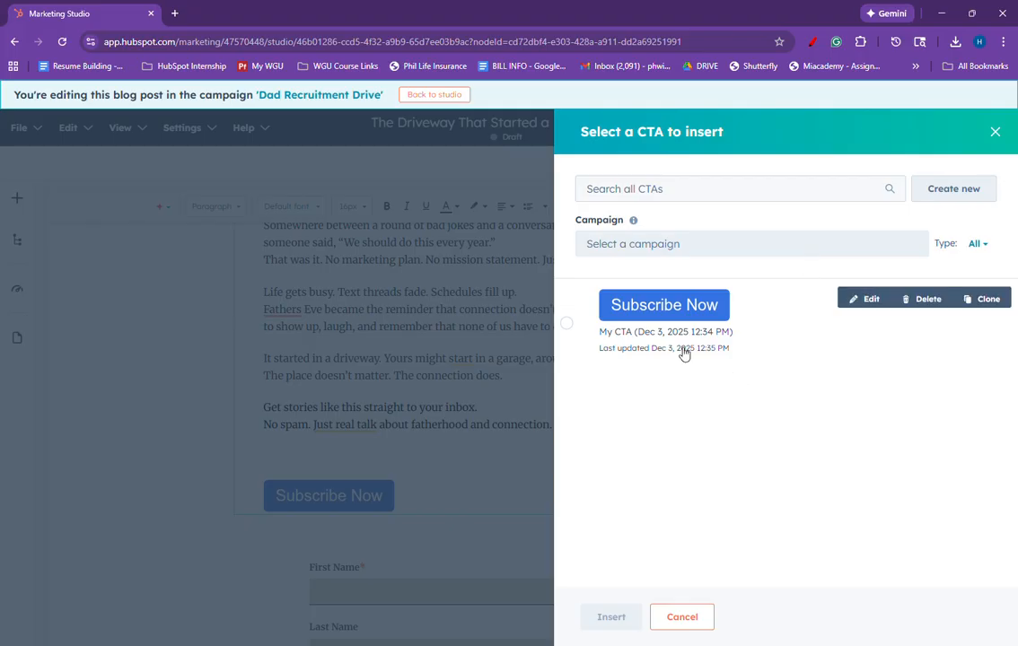
{"action": "left_click", "coordinate": [567, 323]}
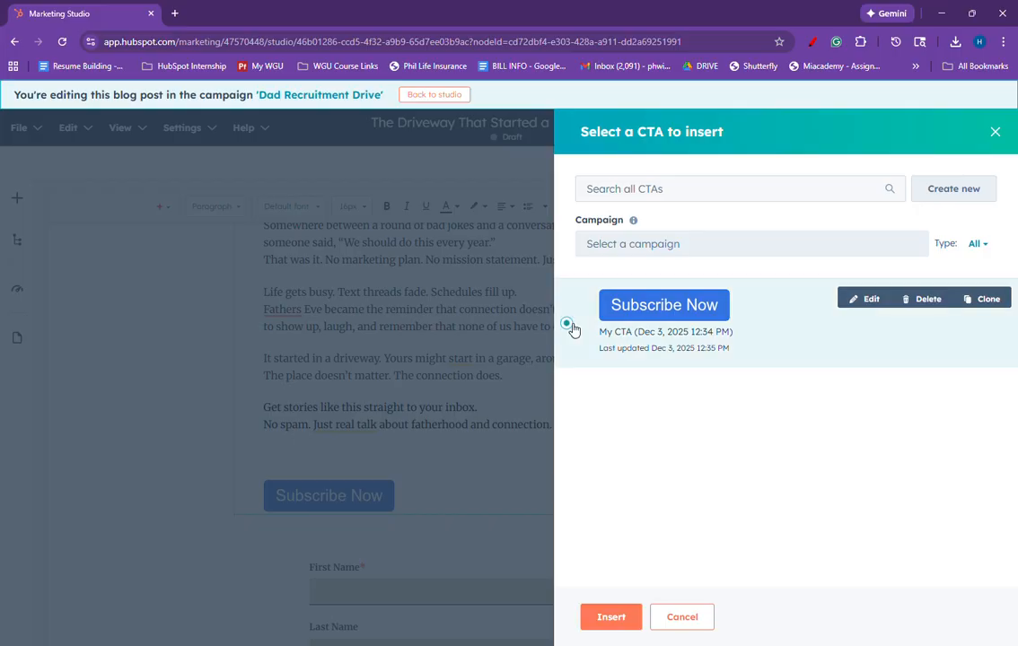
{"action": "left_click", "coordinate": [612, 617]}
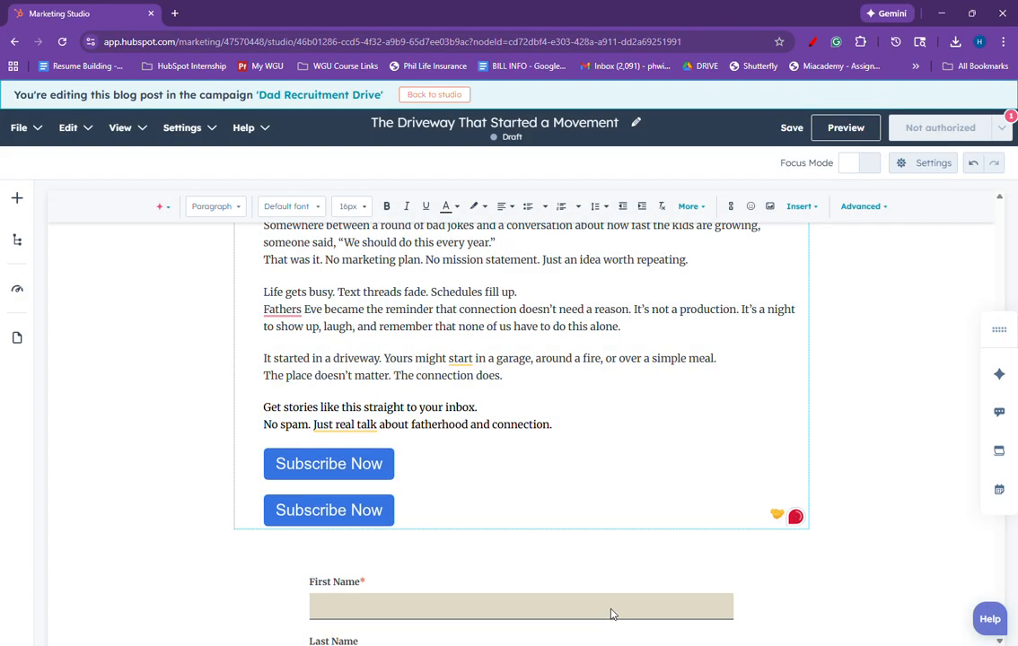
Step: Delete the duplicate Subscribe Now CTA and its blank line from the blog post
{"action": "left_click", "coordinate": [412, 469]}
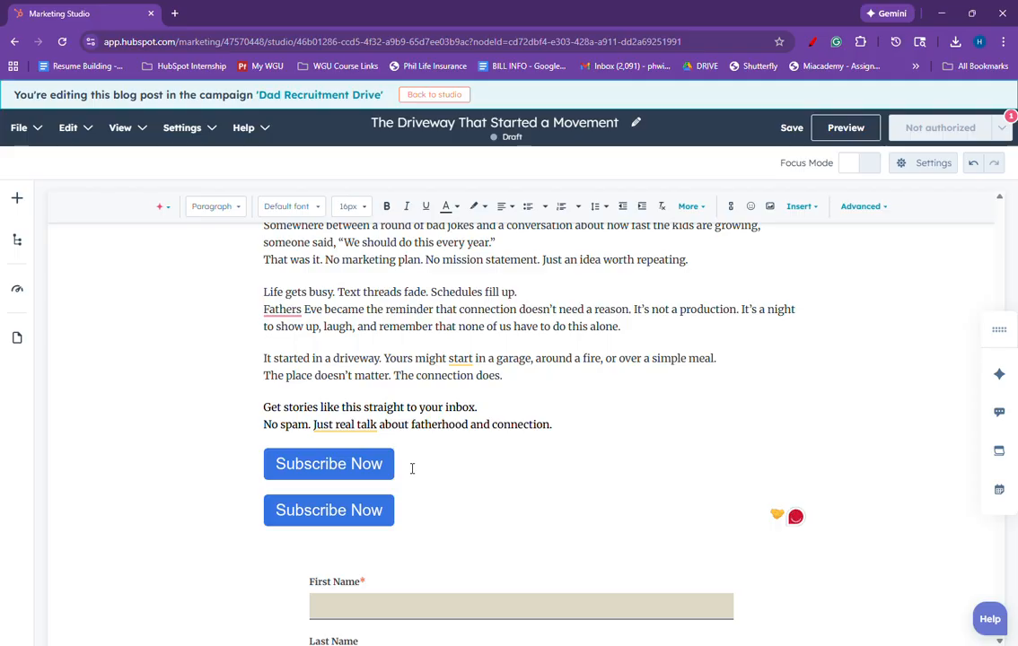
{"action": "key", "text": "BackSpace"}
{"action": "key", "text": "BackSpace"}
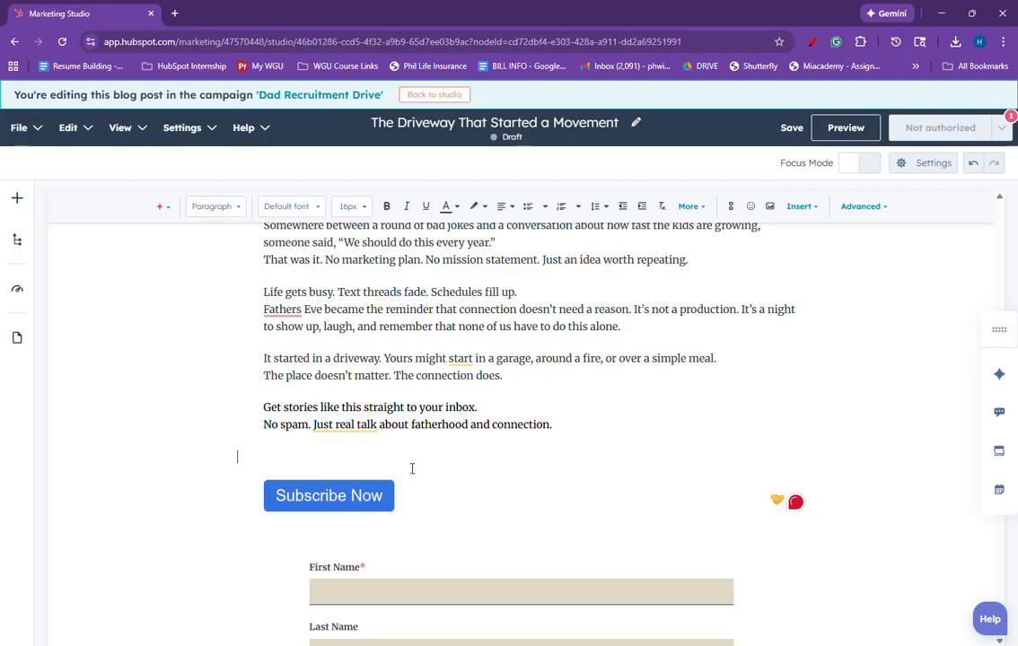
{"action": "key", "text": "BackSpace"}
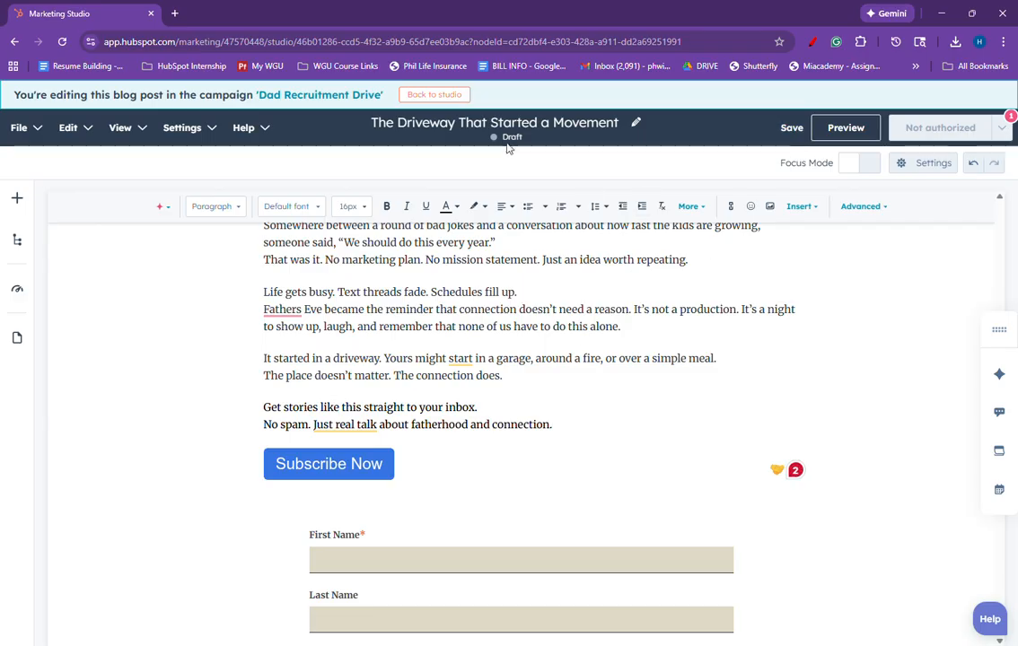
Step: Return to the campaign studio, drop a Marketing email card onto the canvas, and delete that card again
{"action": "left_click", "coordinate": [456, 96]}
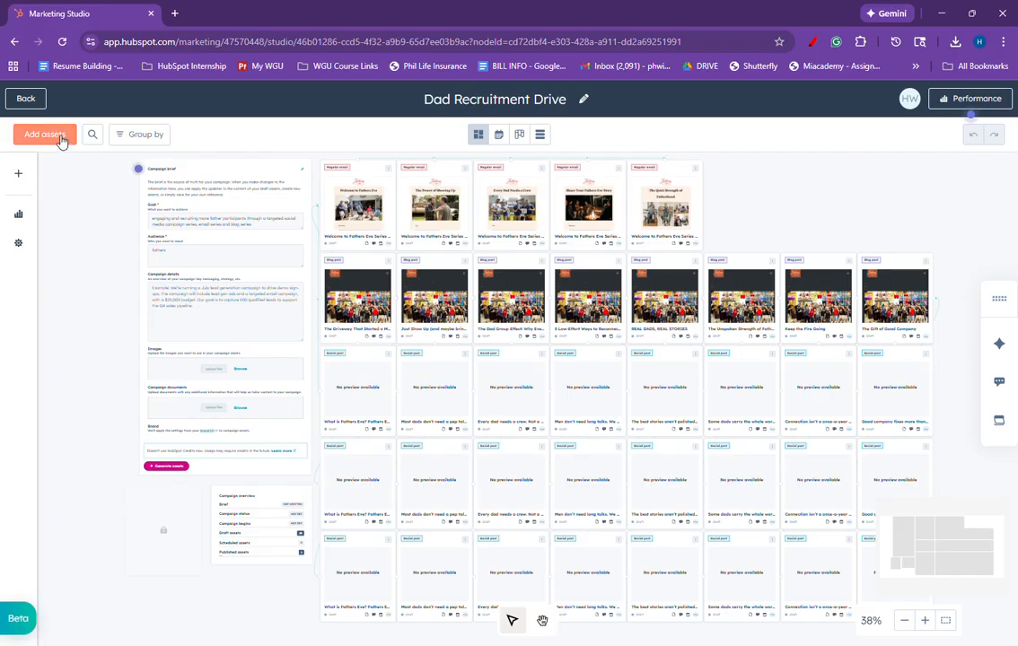
{"action": "left_click", "coordinate": [21, 174]}
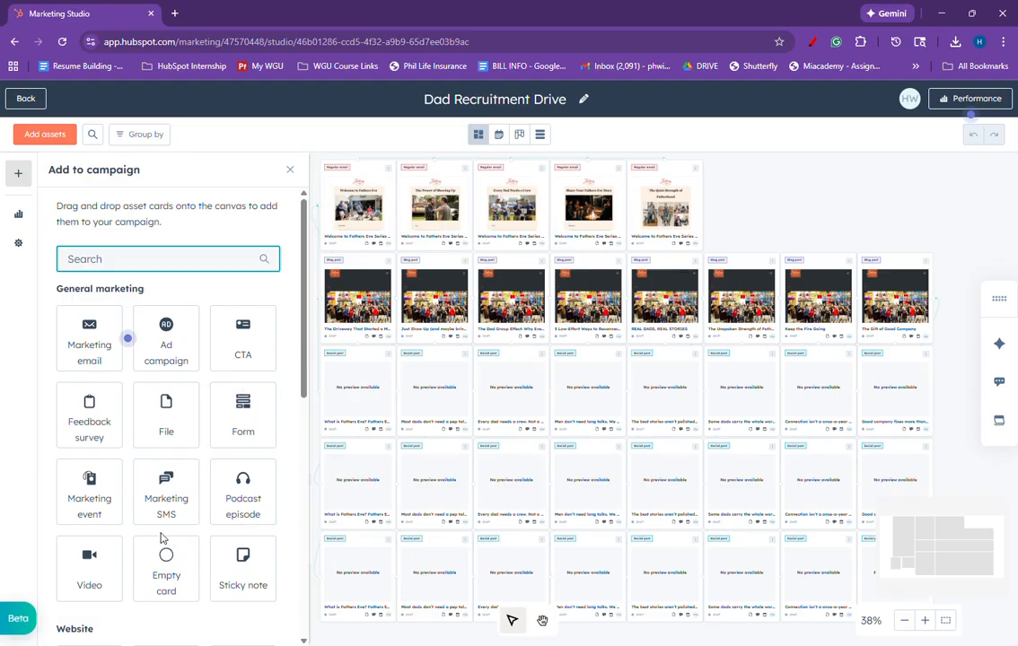
{"action": "left_click_drag", "start_coordinate": [87, 350], "coordinate": [91, 345]}
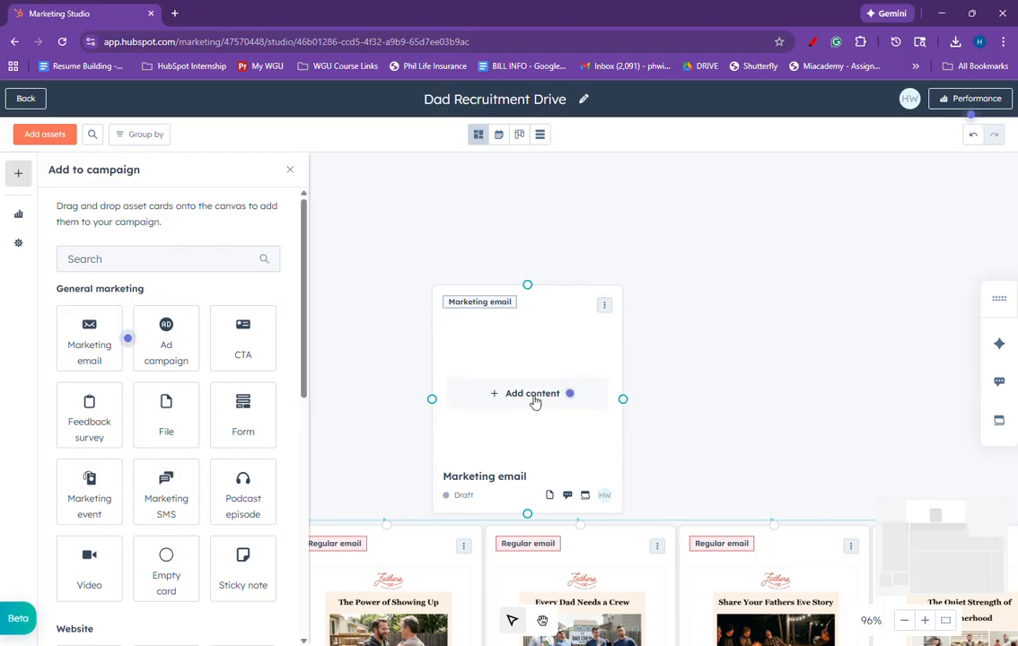
{"action": "left_click", "coordinate": [535, 402]}
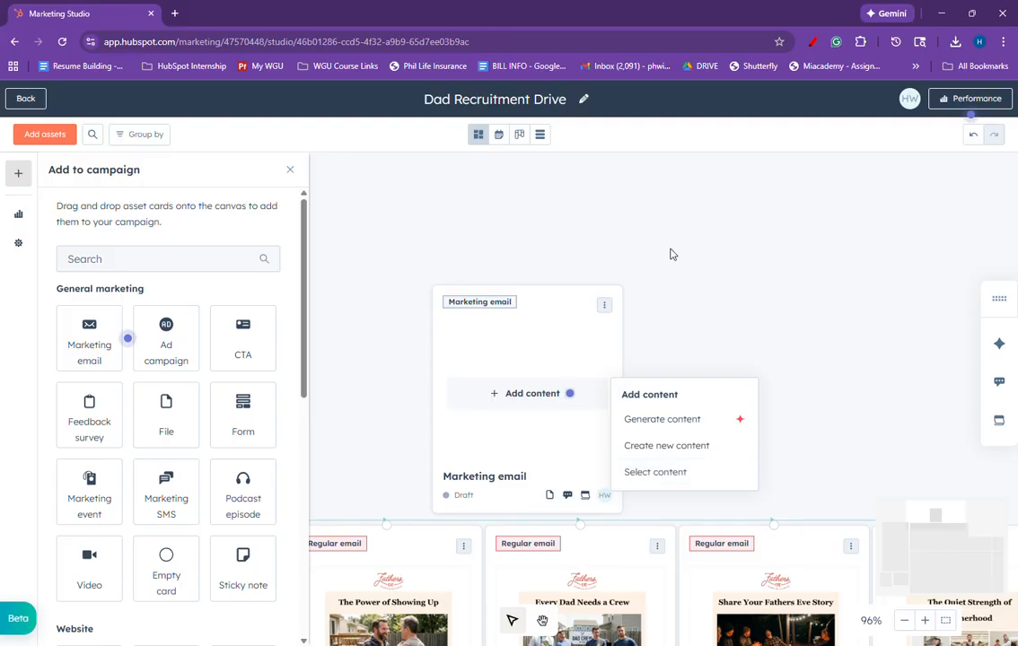
{"action": "left_click", "coordinate": [645, 286]}
{"action": "left_click", "coordinate": [611, 313]}
{"action": "left_click", "coordinate": [607, 307]}
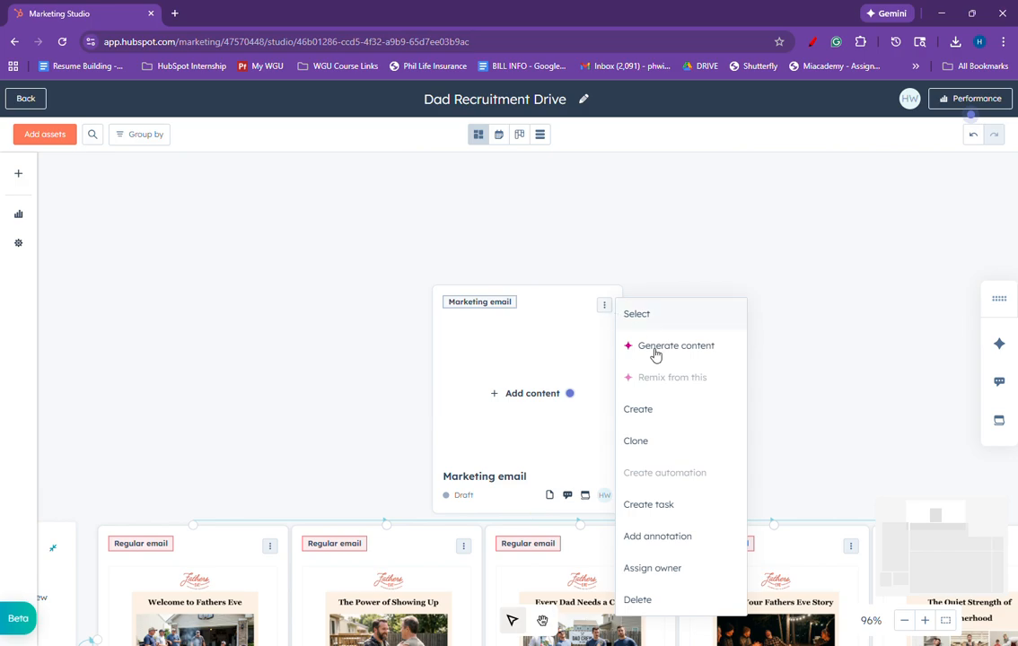
{"action": "left_click", "coordinate": [678, 600]}
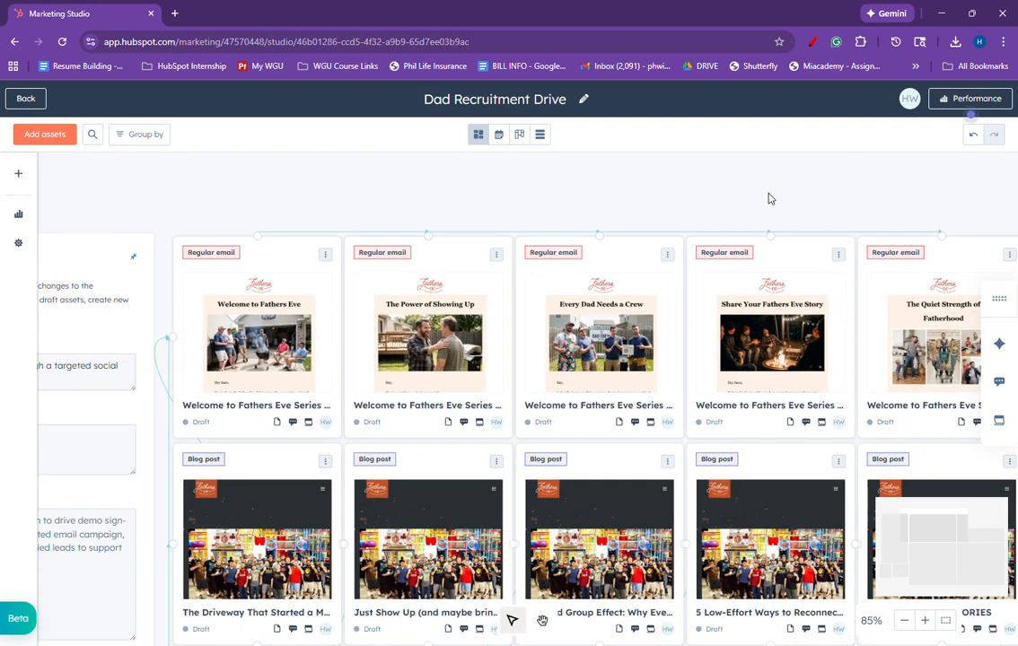
Step: Switch the campaign through its calendar, board and table views to review the assets
{"action": "scroll", "coordinate": [769, 199], "scroll_direction": "down", "scroll_amount": 5}
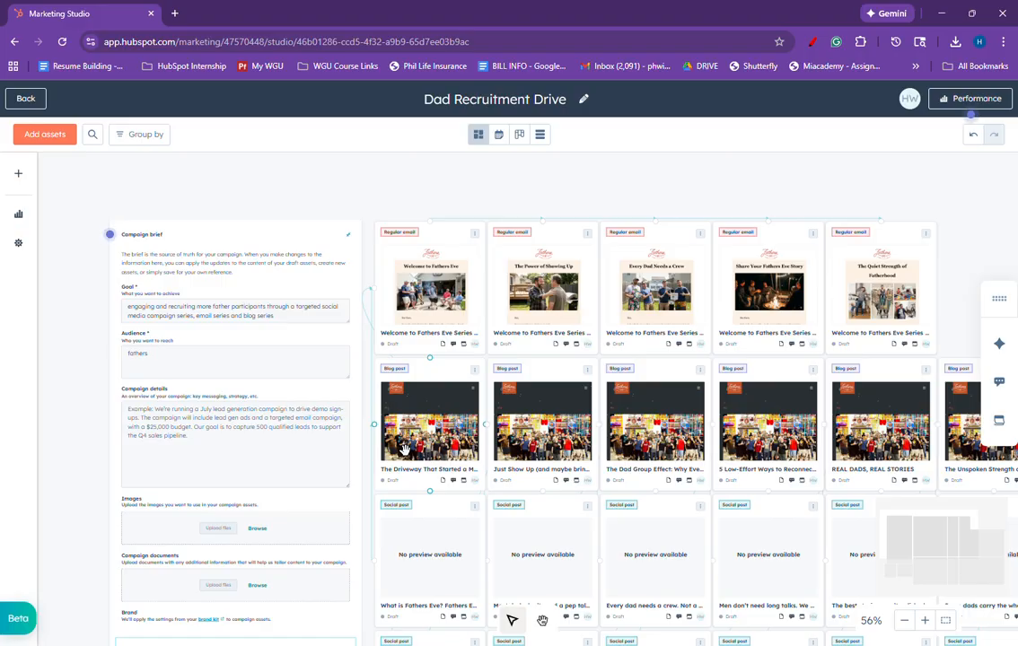
{"action": "left_click", "coordinate": [499, 136]}
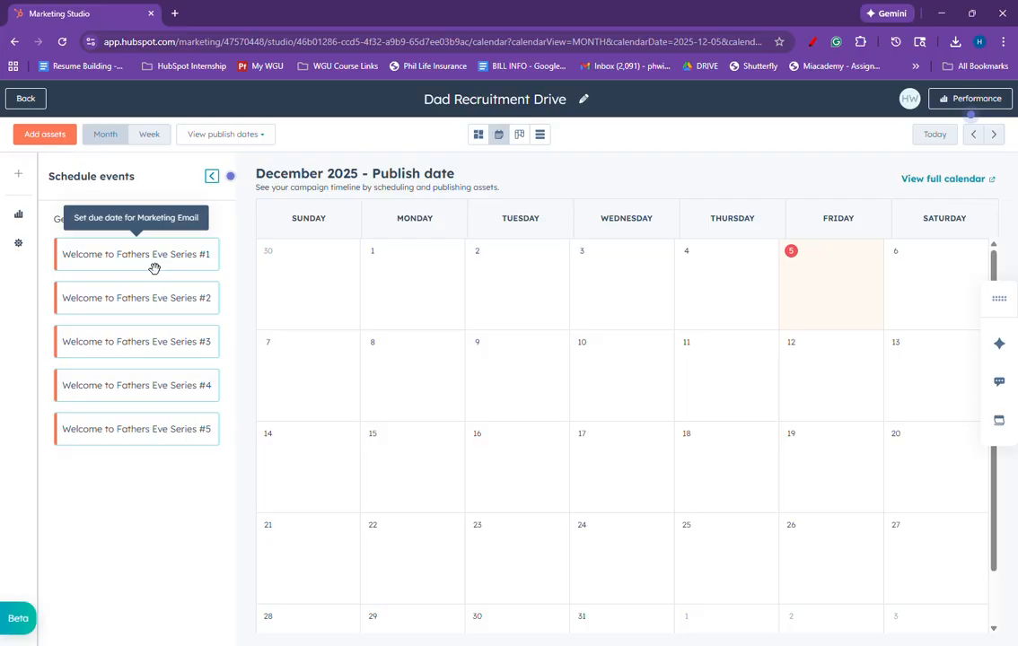
{"action": "left_click", "coordinate": [519, 136]}
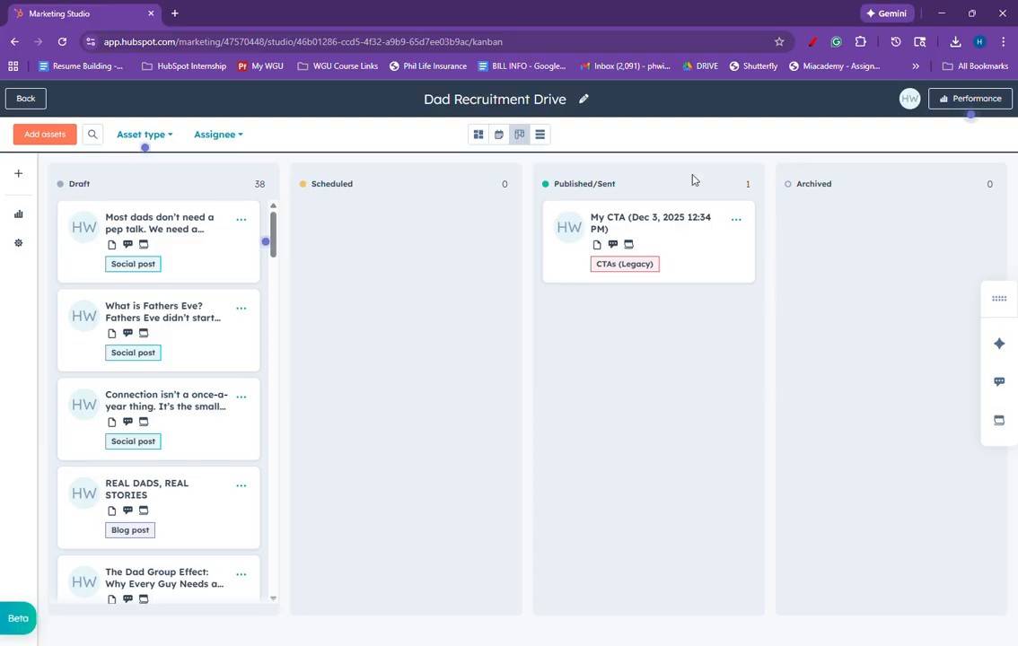
{"action": "left_click", "coordinate": [549, 135]}
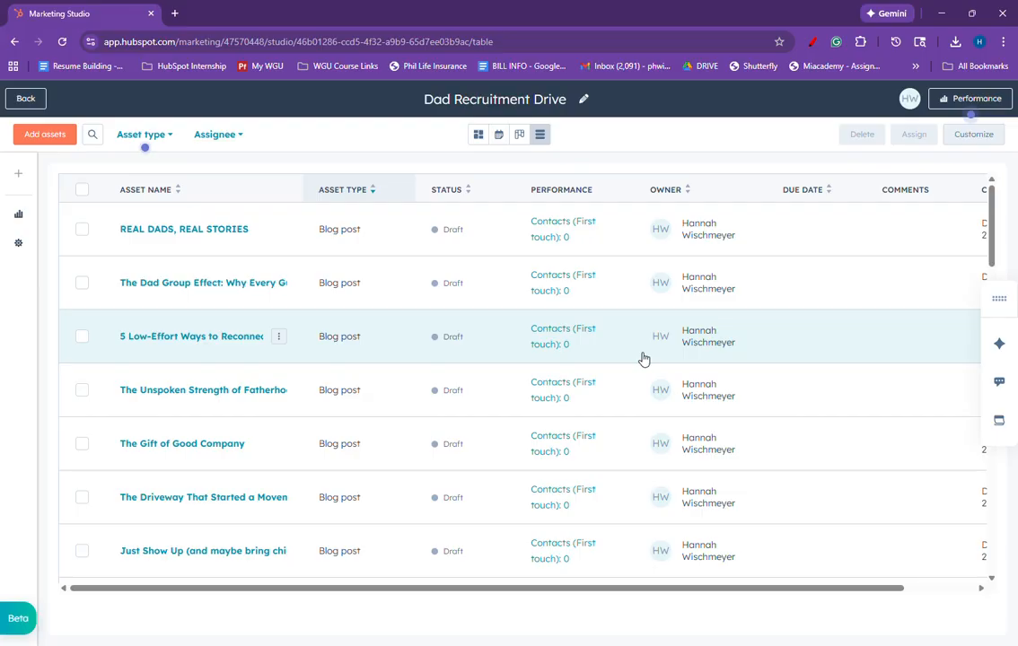
Step: Filter the campaign's asset table by asset type to show only Marketing email assets
{"action": "scroll", "coordinate": [643, 359], "scroll_direction": "down", "scroll_amount": 3}
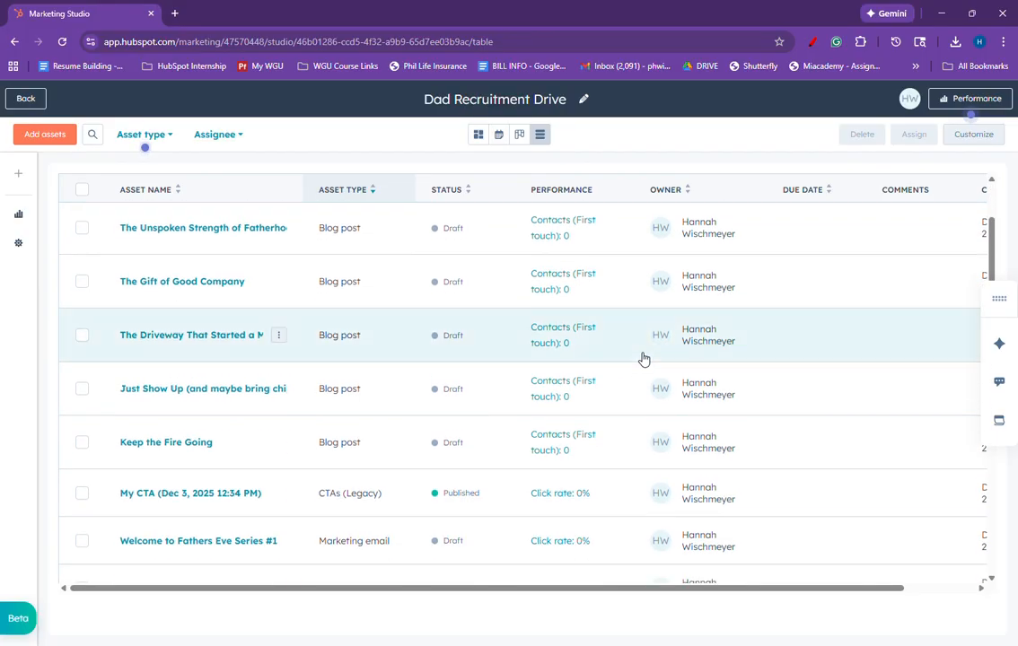
{"action": "left_click", "coordinate": [171, 137]}
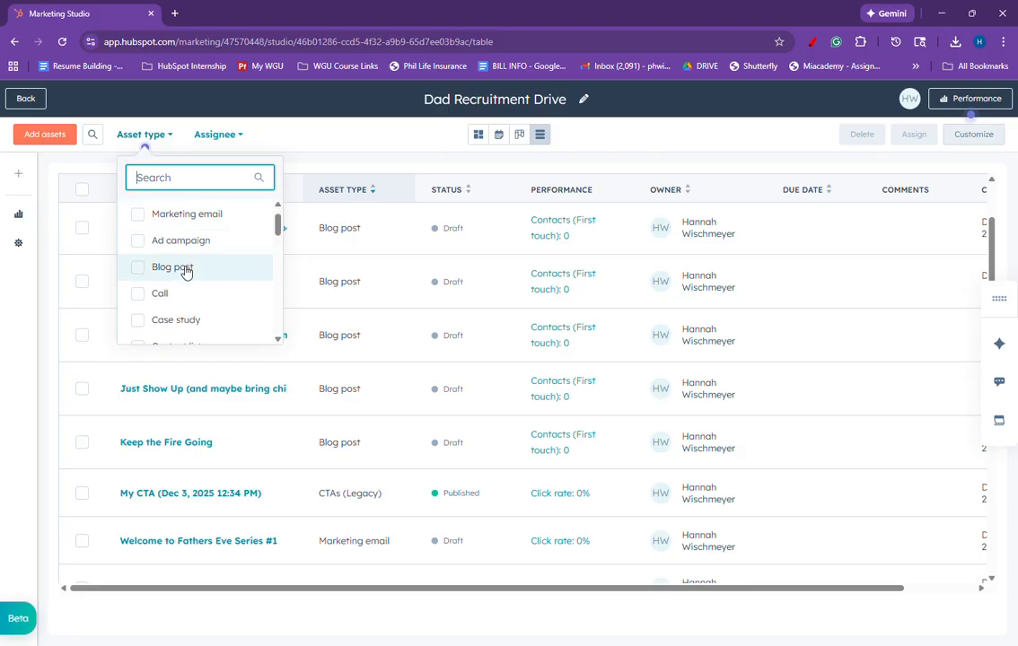
{"action": "scroll", "coordinate": [186, 298], "scroll_direction": "down", "scroll_amount": 1}
{"action": "scroll", "coordinate": [182, 299], "scroll_direction": "up", "scroll_amount": 2}
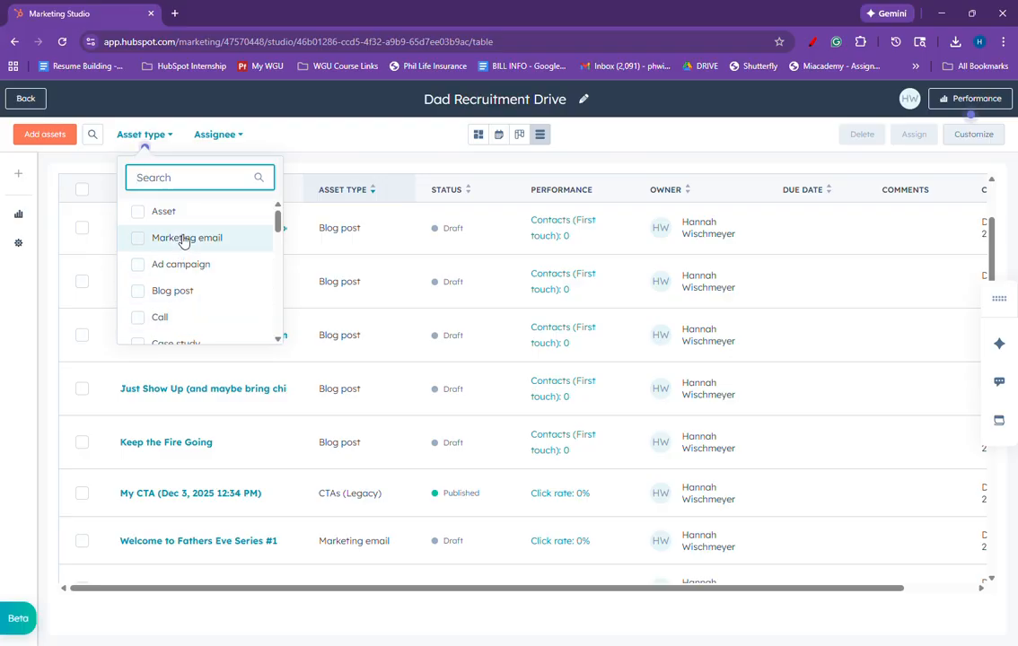
{"action": "left_click", "coordinate": [184, 238]}
{"action": "left_click", "coordinate": [215, 530]}
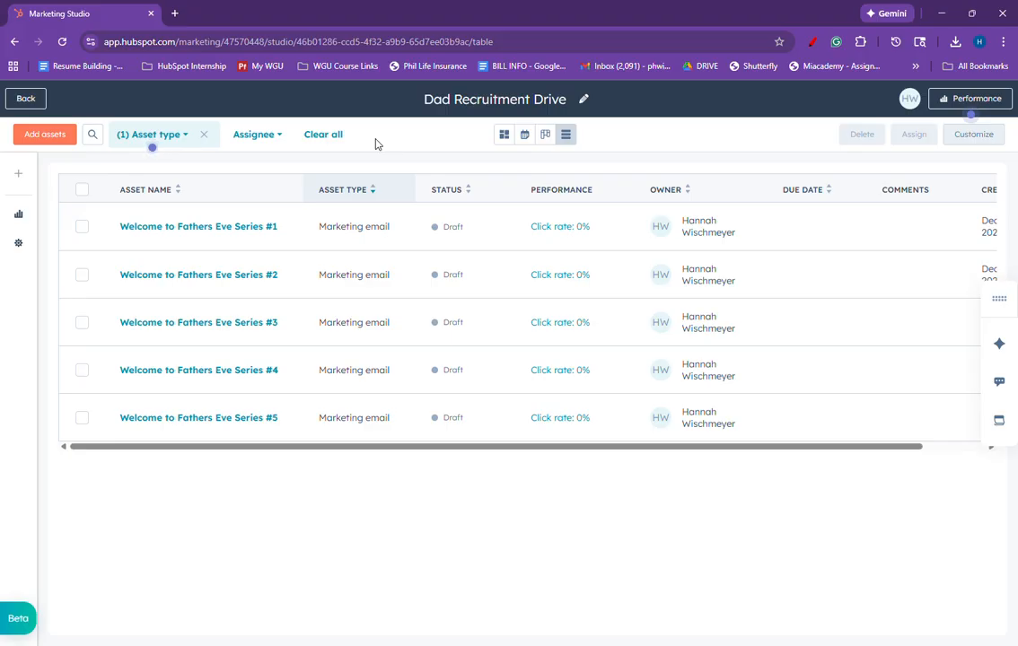
Step: Leave the campaign for the Marketing Studio campaign list and go on to the HubSpot home page
{"action": "left_click", "coordinate": [29, 102]}
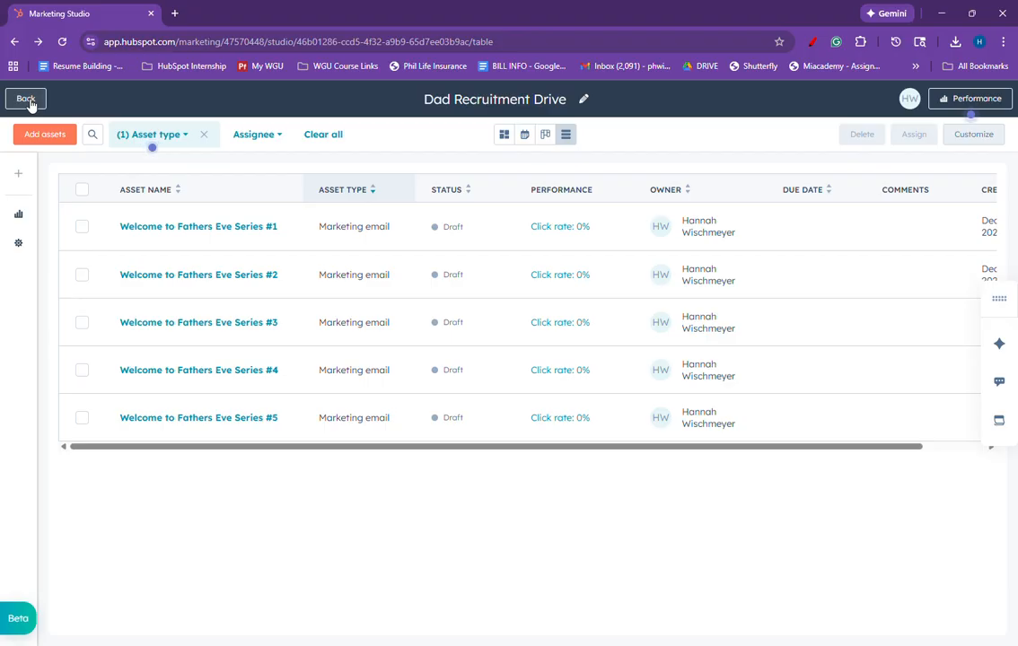
{"action": "left_click", "coordinate": [27, 102]}
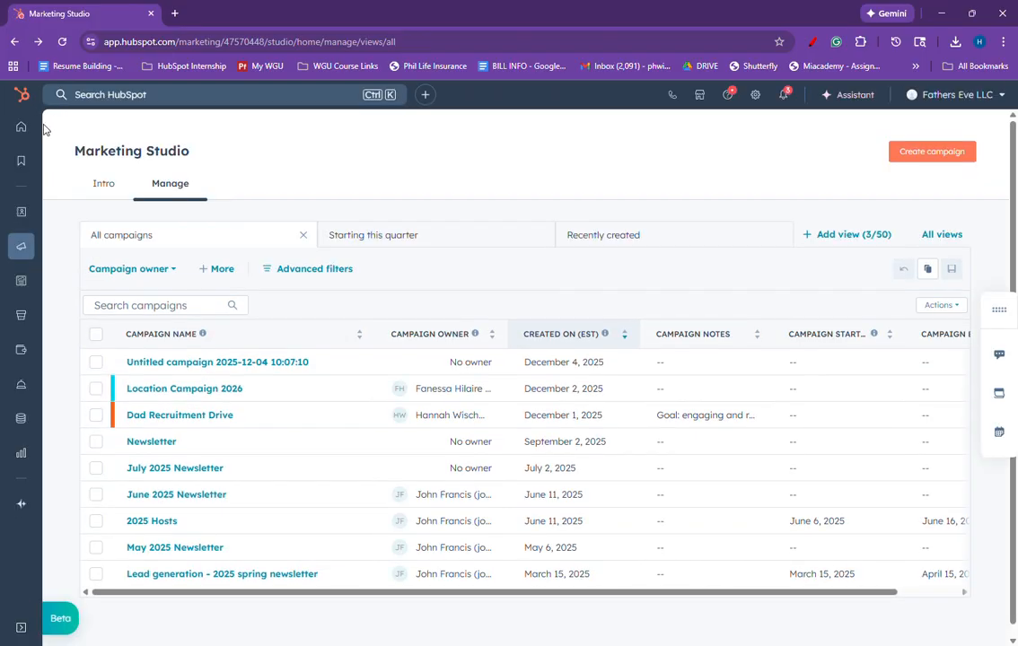
{"action": "left_click", "coordinate": [22, 128]}
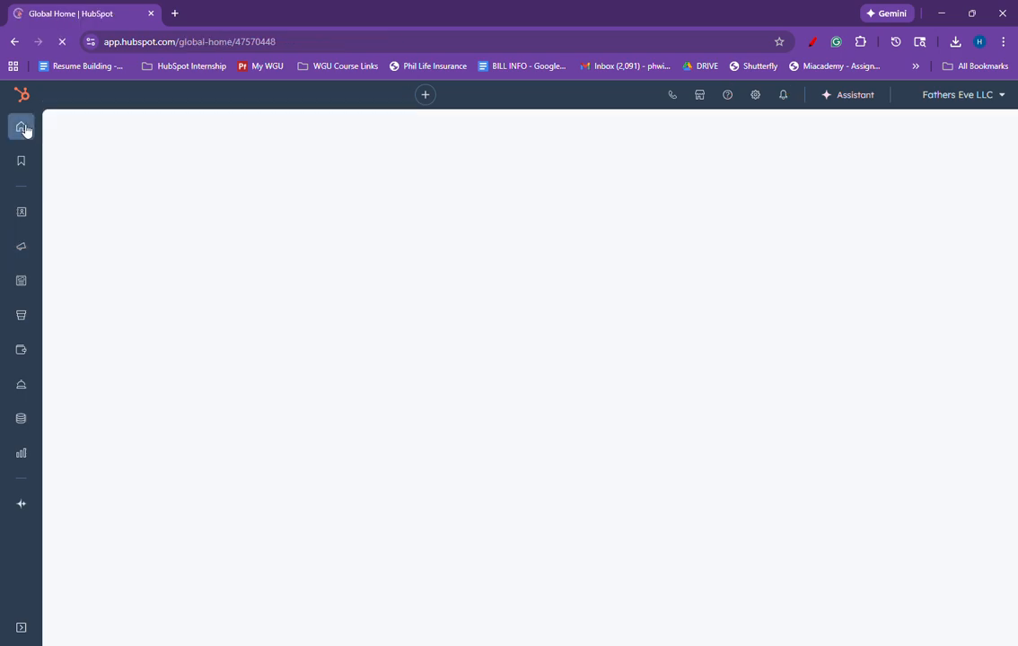